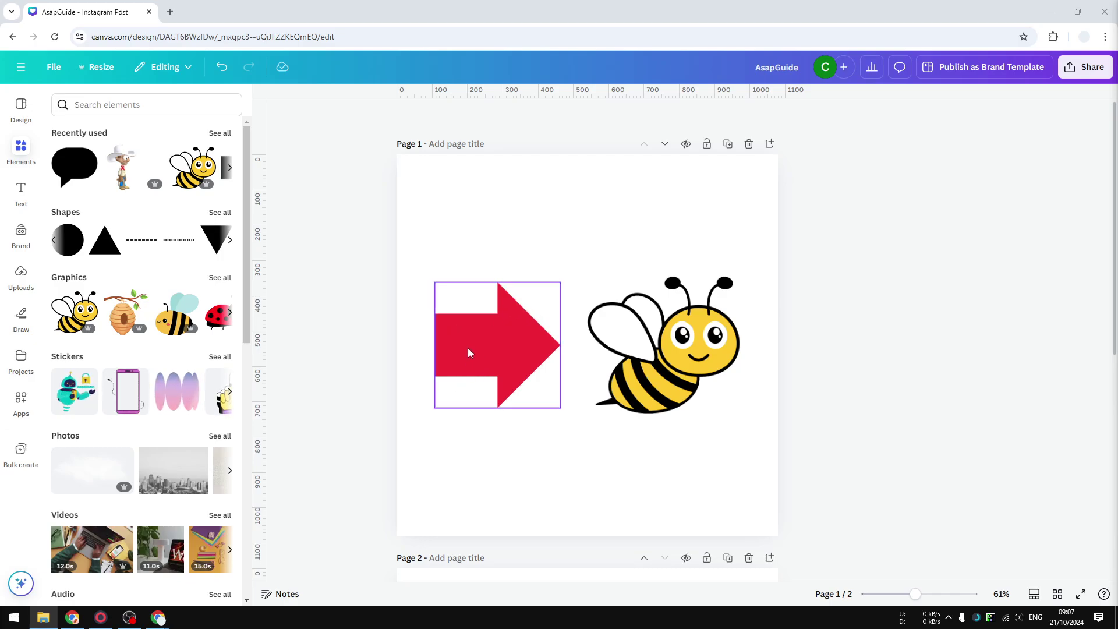
- Select the arrow, then test horizontal and vertical flips on the bee, restoring its orientation
{"action": "left_click", "coordinate": [495, 352]}
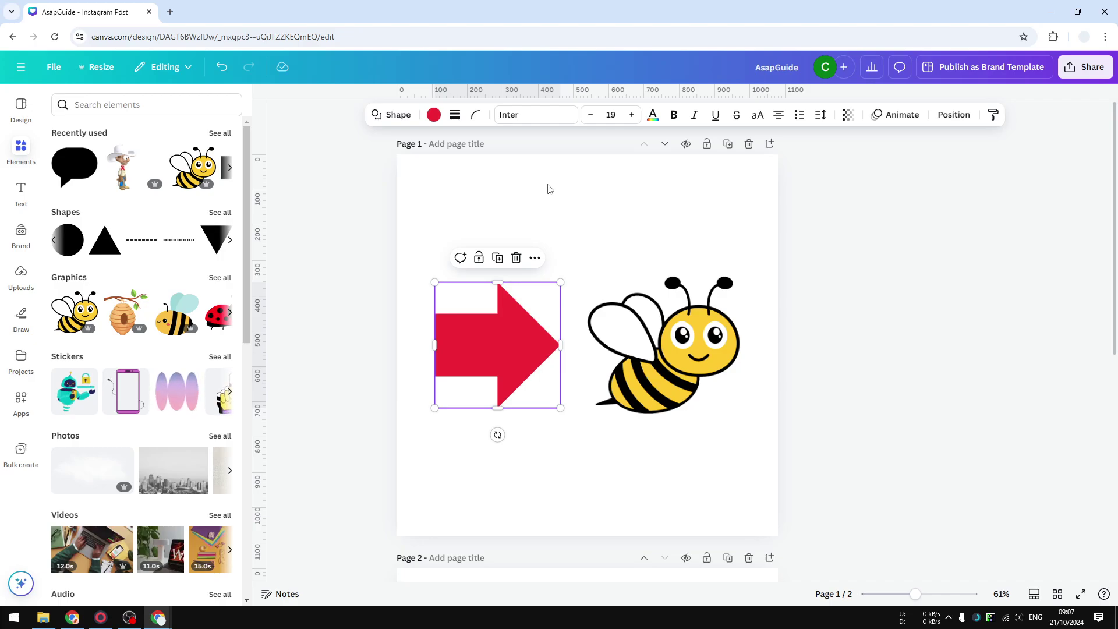
{"action": "left_click", "coordinate": [602, 196]}
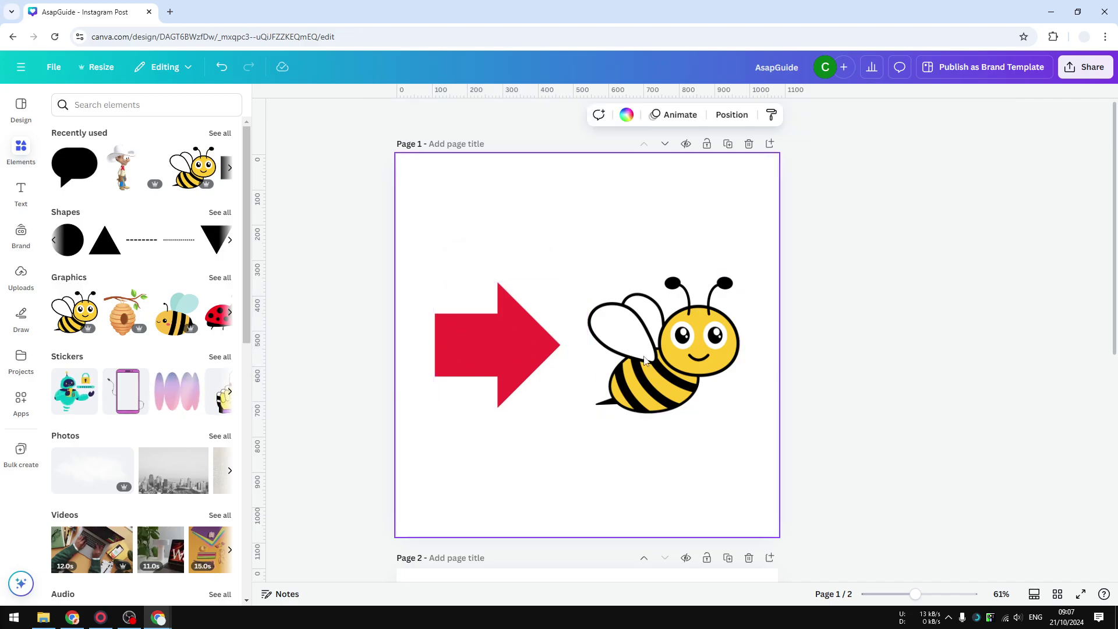
{"action": "left_click", "coordinate": [501, 341]}
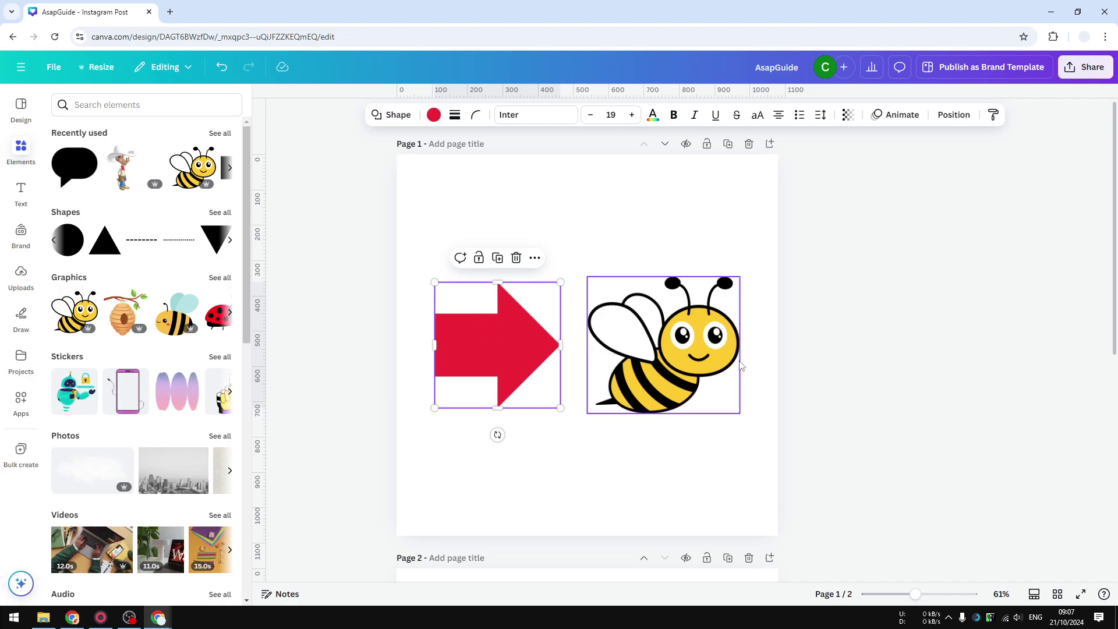
{"action": "left_click", "coordinate": [722, 361]}
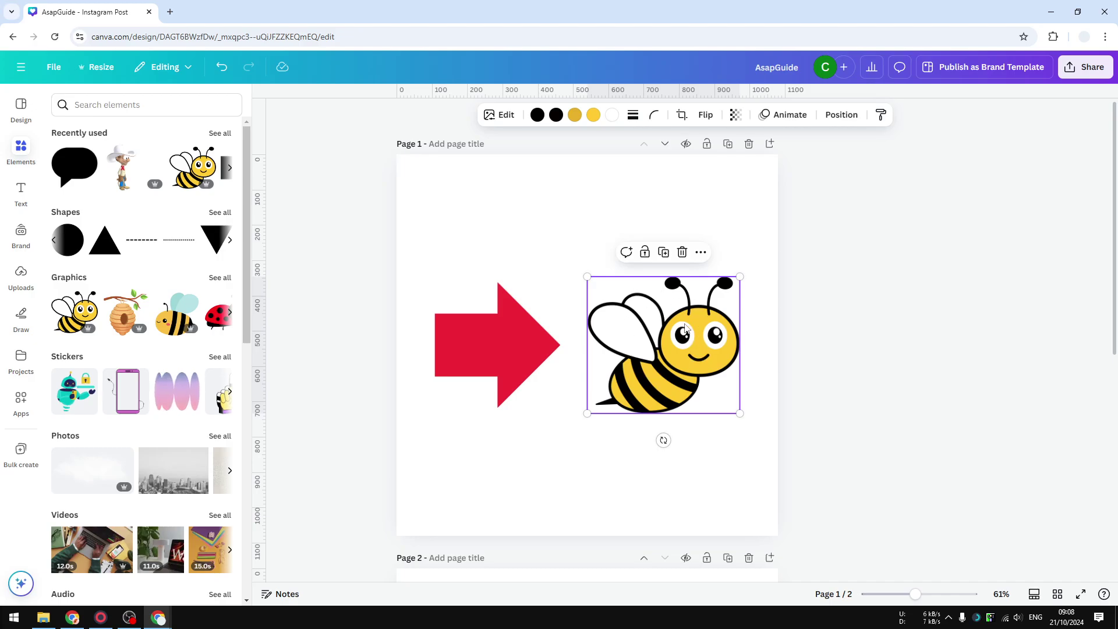
{"action": "left_click", "coordinate": [705, 119]}
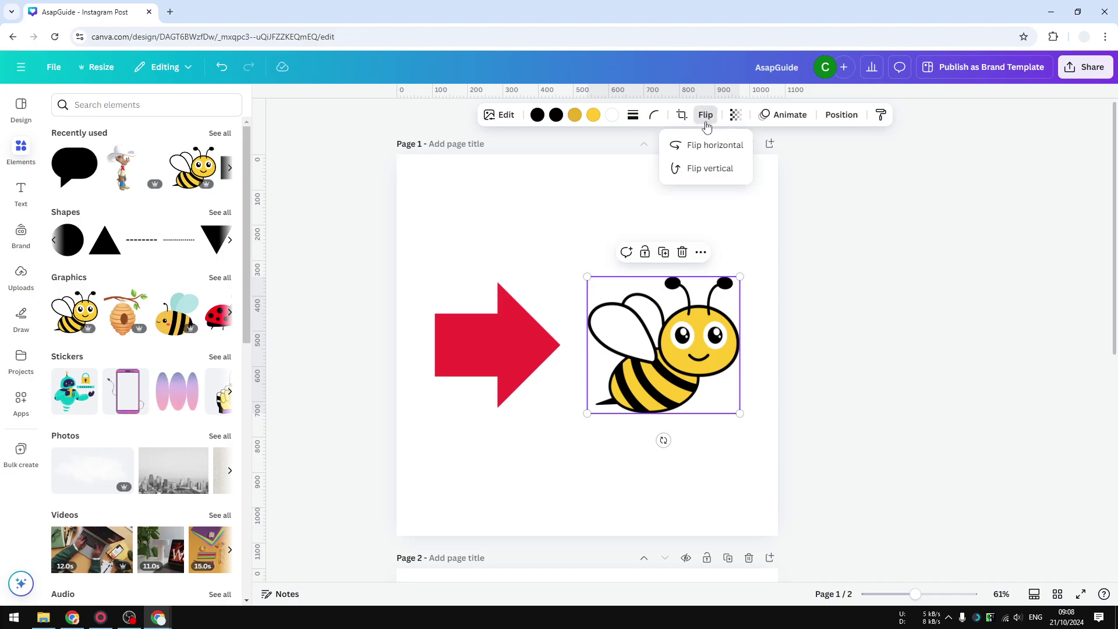
{"action": "left_click", "coordinate": [715, 146]}
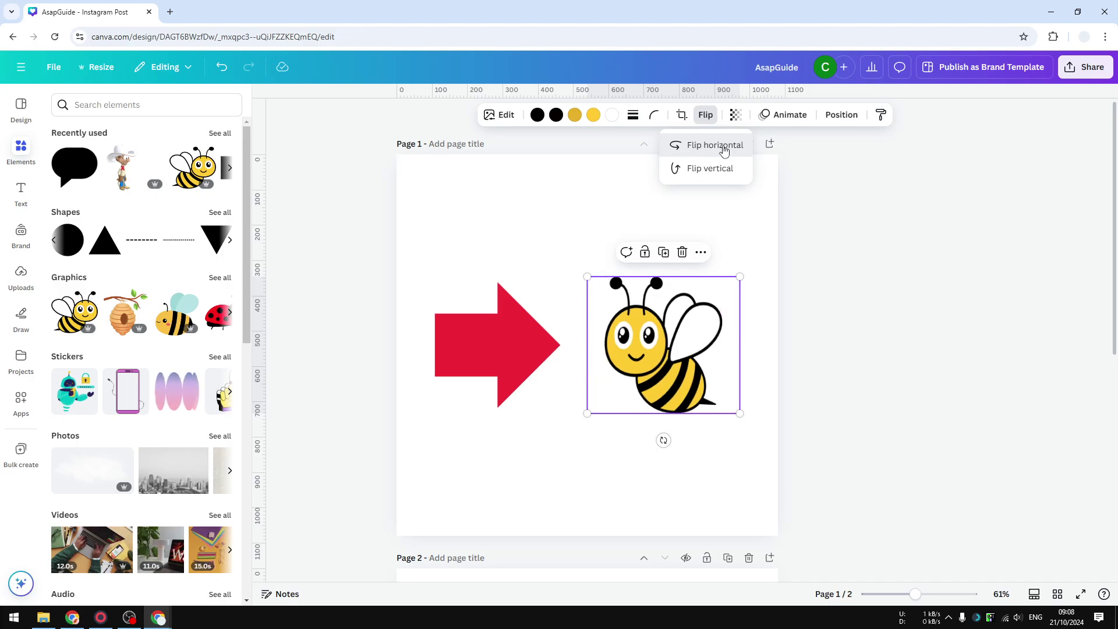
{"action": "left_click", "coordinate": [724, 149]}
{"action": "left_click", "coordinate": [721, 170]}
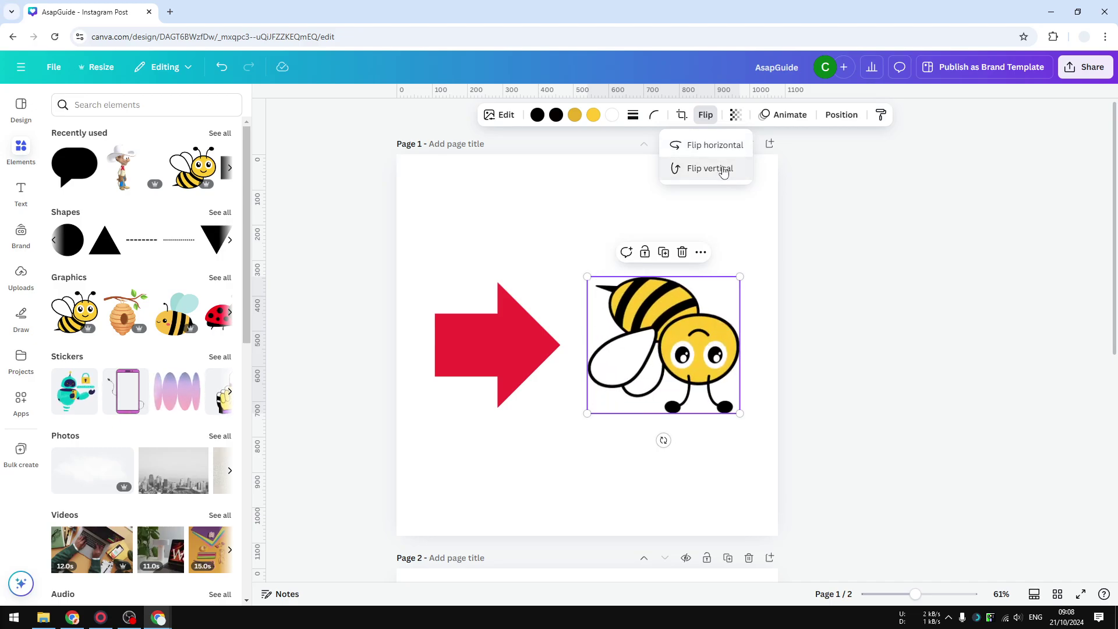
{"action": "left_click", "coordinate": [724, 169]}
- Reselect the red arrow and rotate it with its handle so it points left
{"action": "left_click", "coordinate": [550, 180]}
{"action": "left_click", "coordinate": [482, 348]}
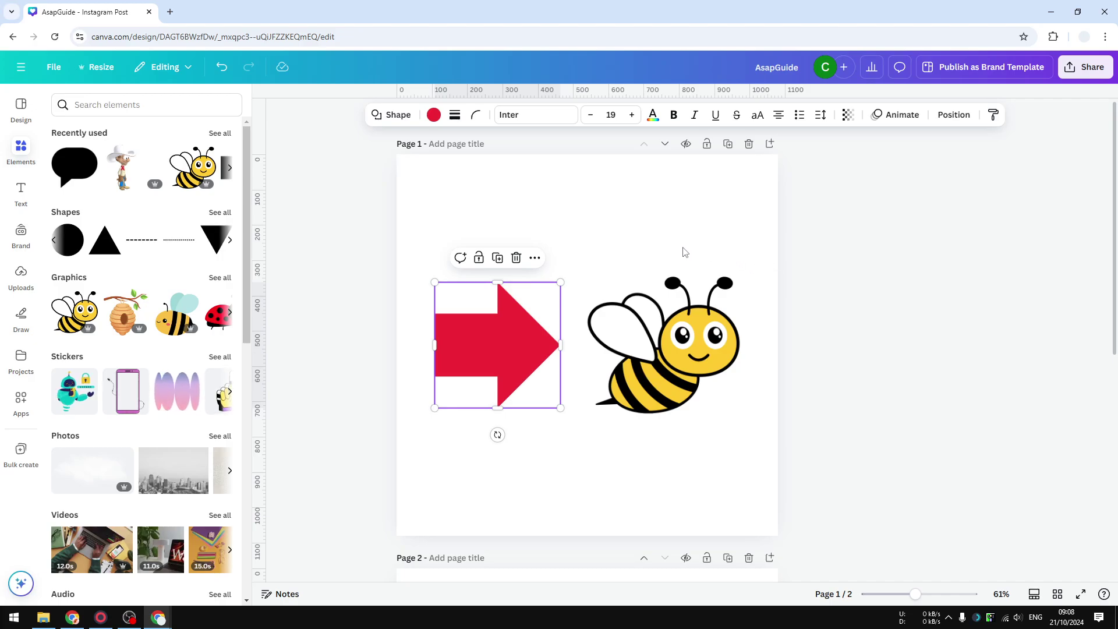
{"action": "left_click", "coordinate": [611, 249]}
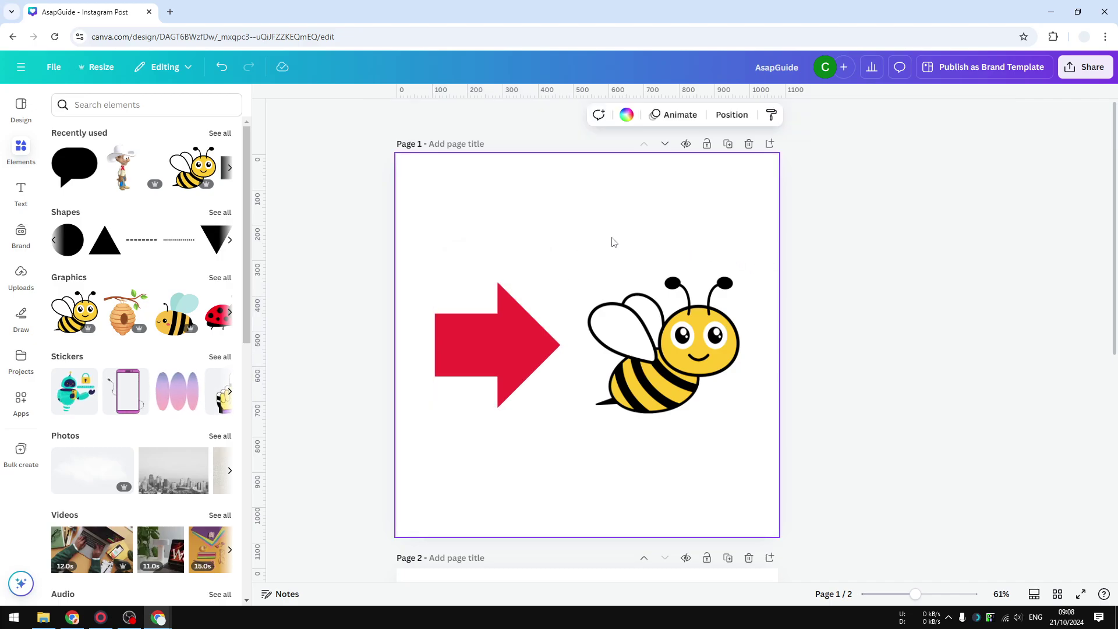
{"action": "left_click", "coordinate": [470, 366]}
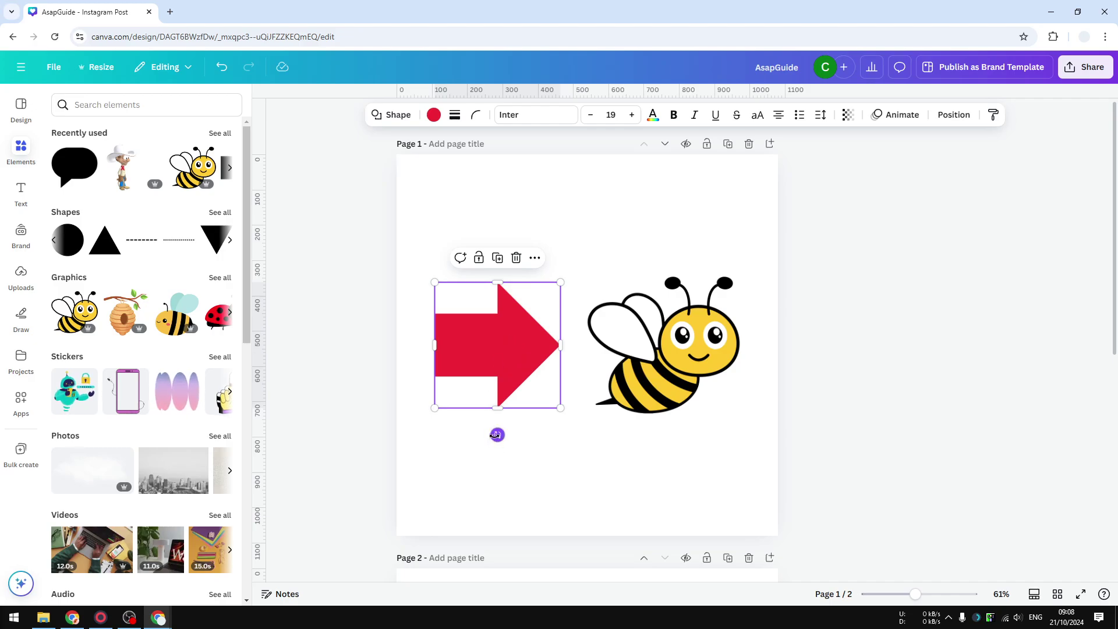
{"action": "left_click_drag", "start_coordinate": [497, 435], "coordinate": [500, 272]}
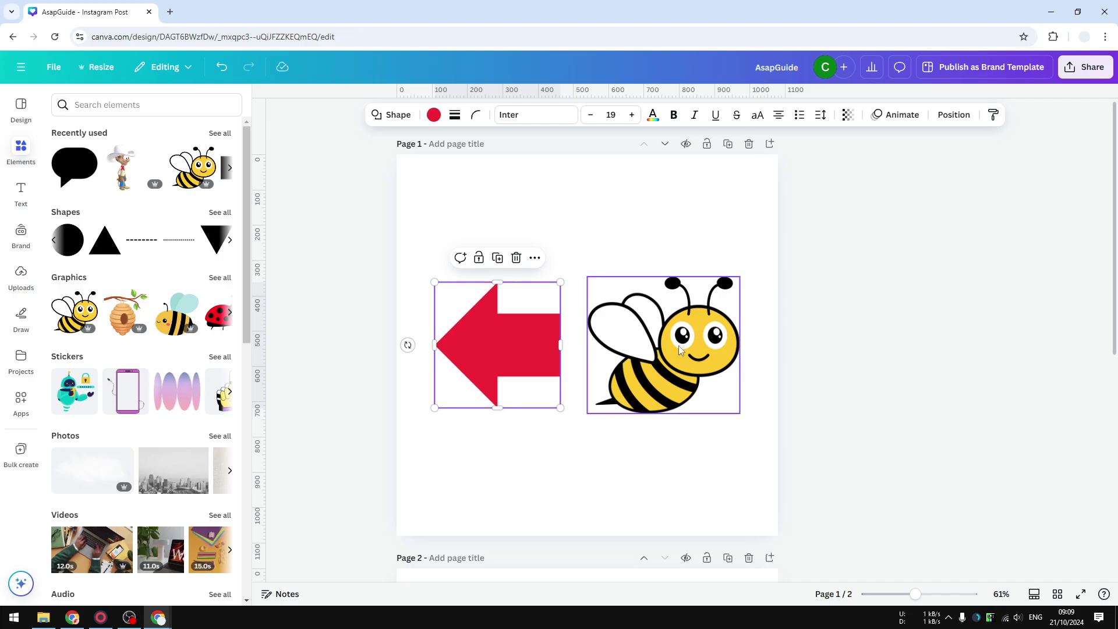
- Scroll to page 2, rotate the blue speech bubble, then undo the rotation and deselect it
{"action": "scroll", "coordinate": [784, 325], "scroll_direction": "down", "scroll_amount": 3}
{"action": "scroll", "coordinate": [785, 325], "scroll_direction": "down", "scroll_amount": 3}
{"action": "left_click", "coordinate": [621, 376]}
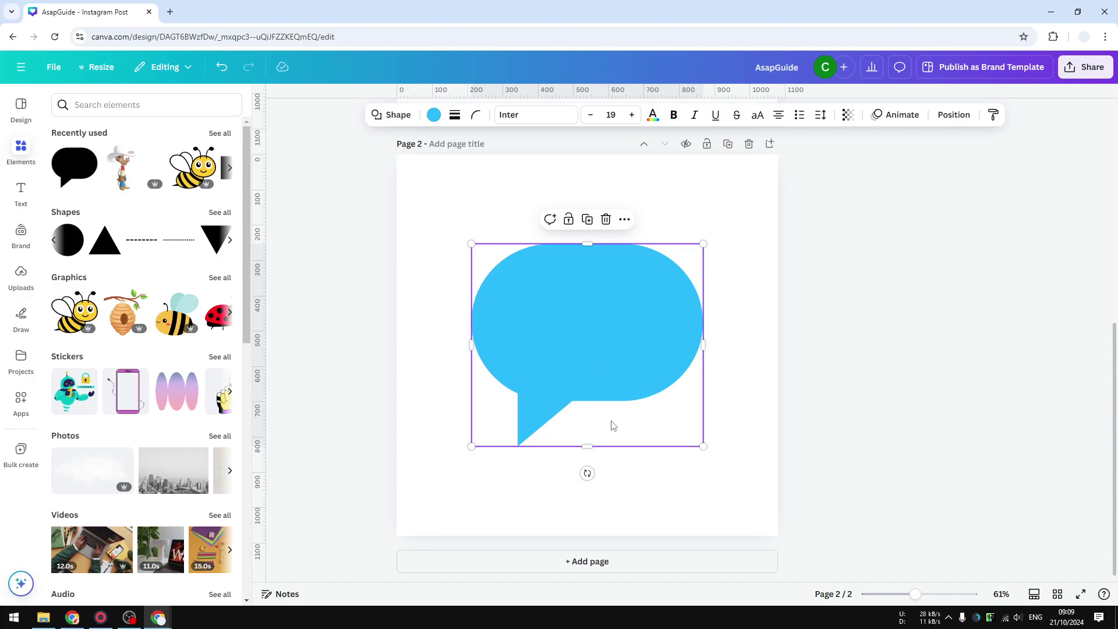
{"action": "left_click_drag", "start_coordinate": [587, 473], "coordinate": [590, 183]}
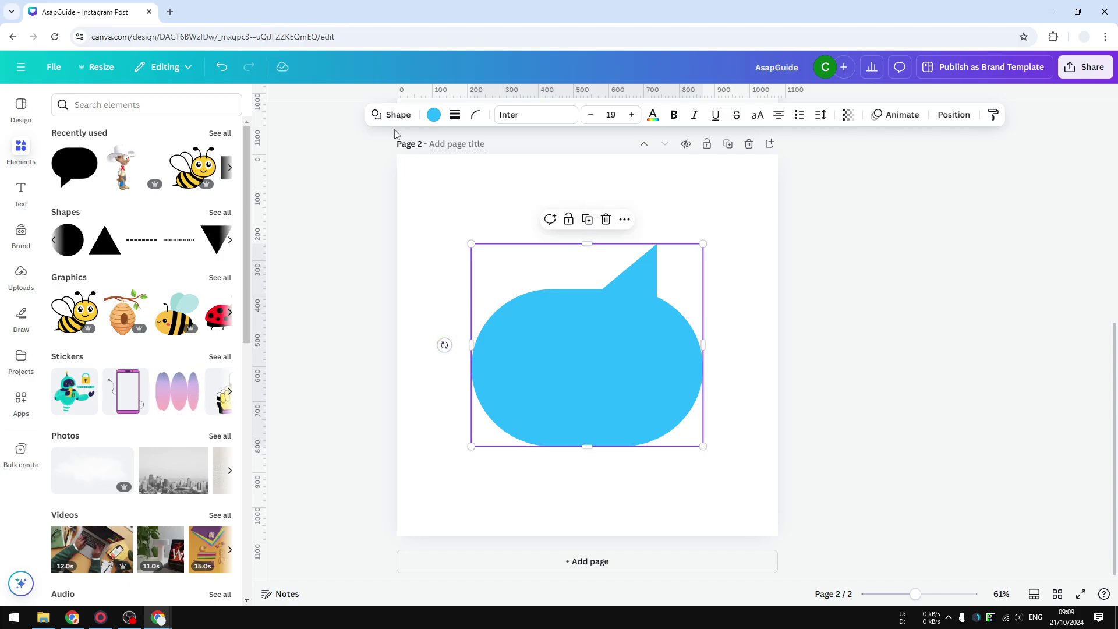
{"action": "left_click", "coordinate": [221, 67]}
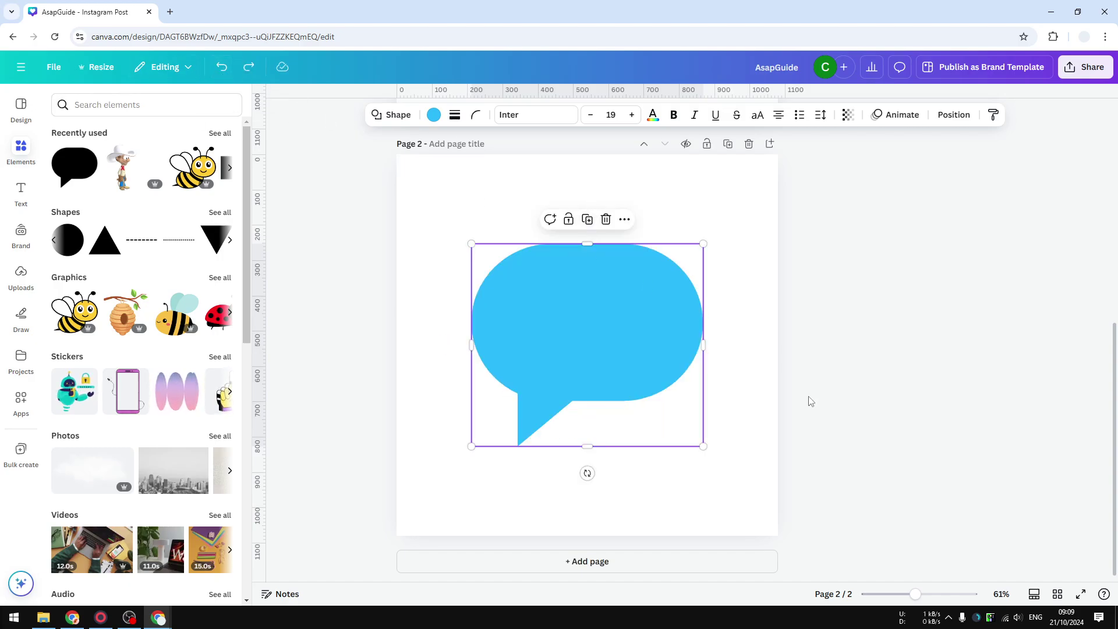
{"action": "left_click", "coordinate": [758, 390]}
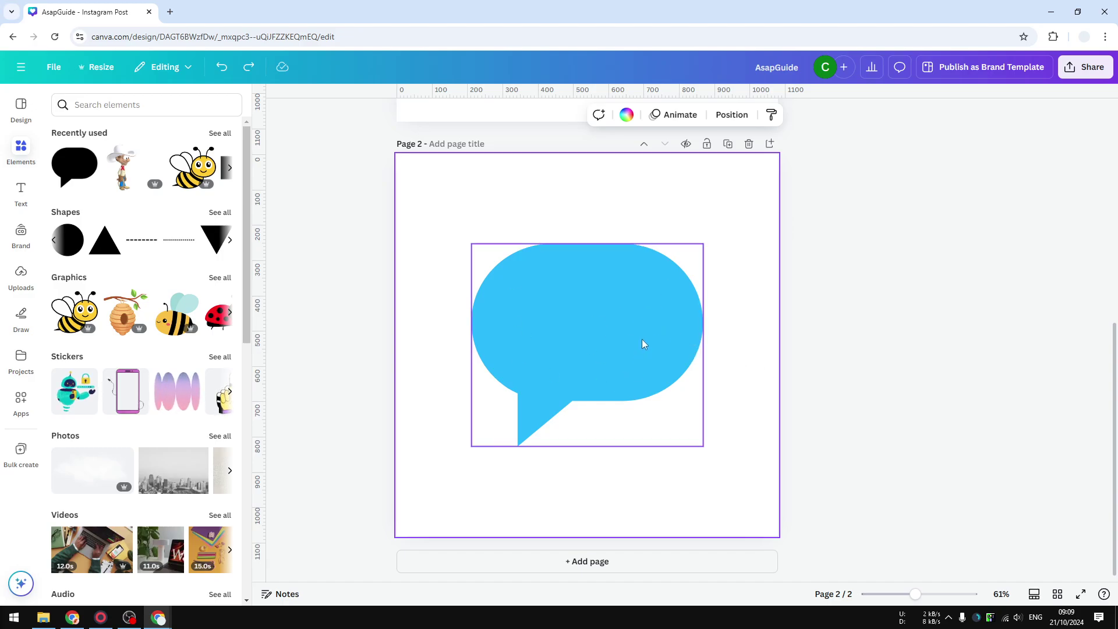
- Download only page 2 as a transparent-background PNG, saved as AsapGuide.png
{"action": "left_click", "coordinate": [839, 337]}
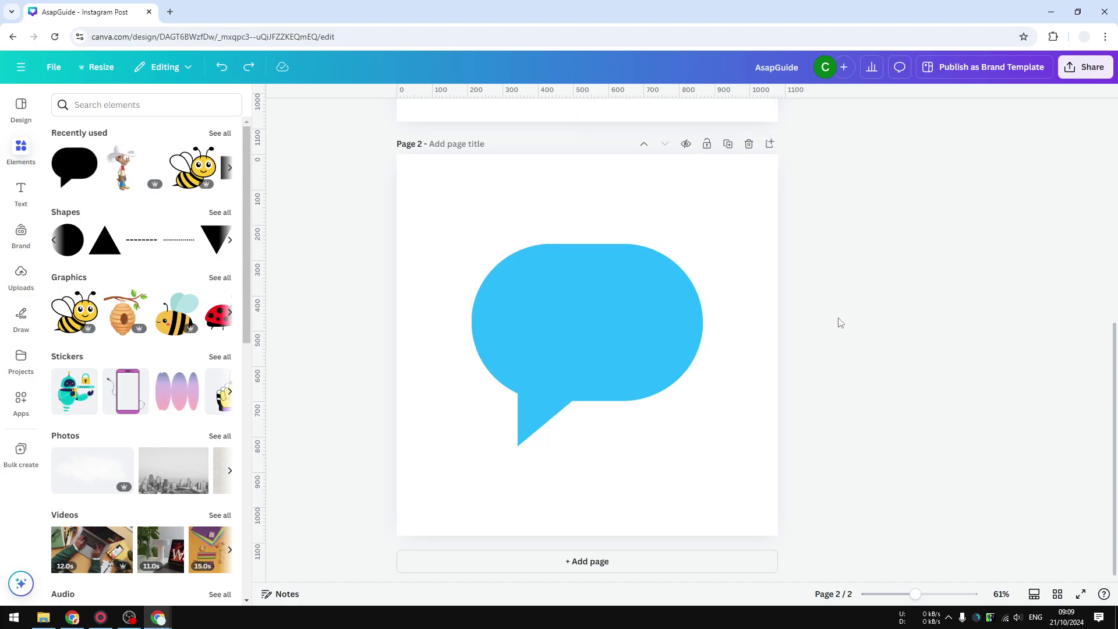
{"action": "left_click", "coordinate": [1086, 67]}
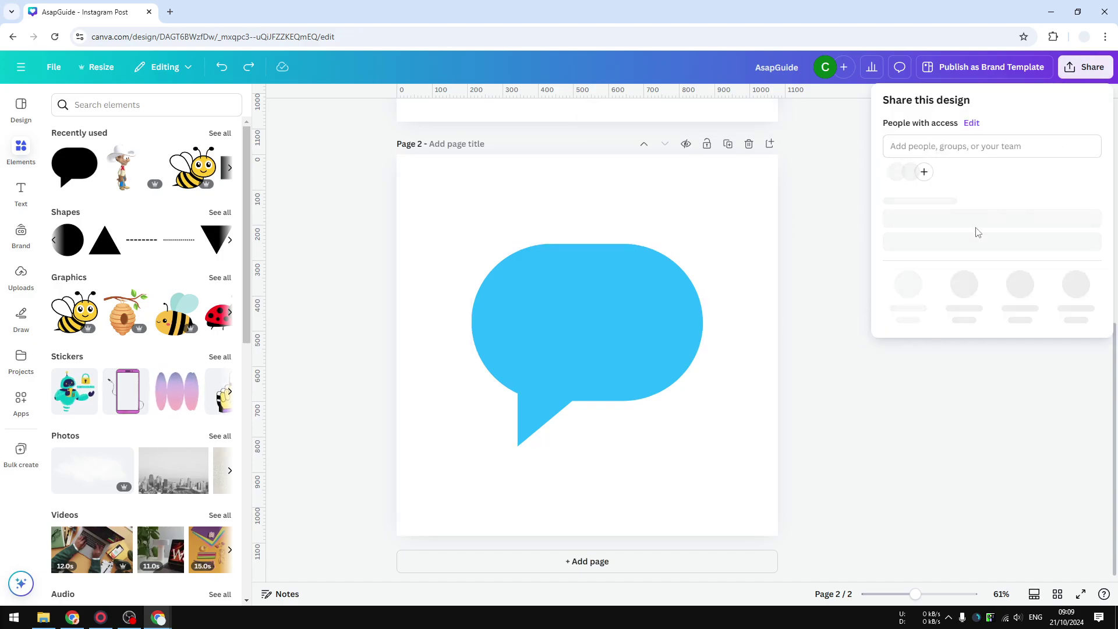
{"action": "left_click", "coordinate": [909, 304]}
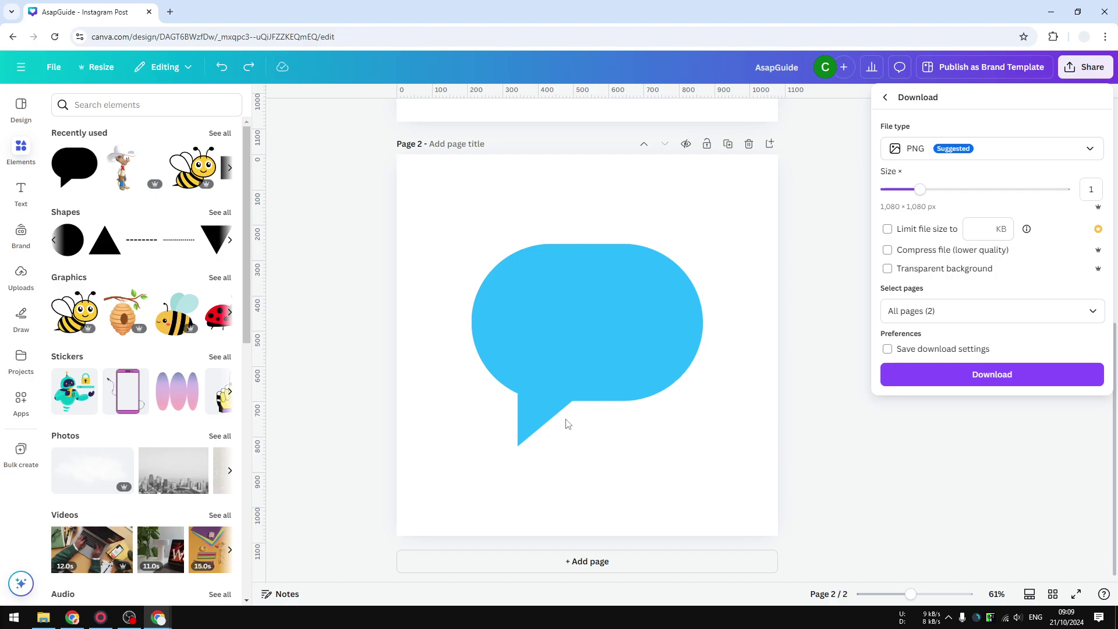
{"action": "left_click", "coordinate": [960, 269]}
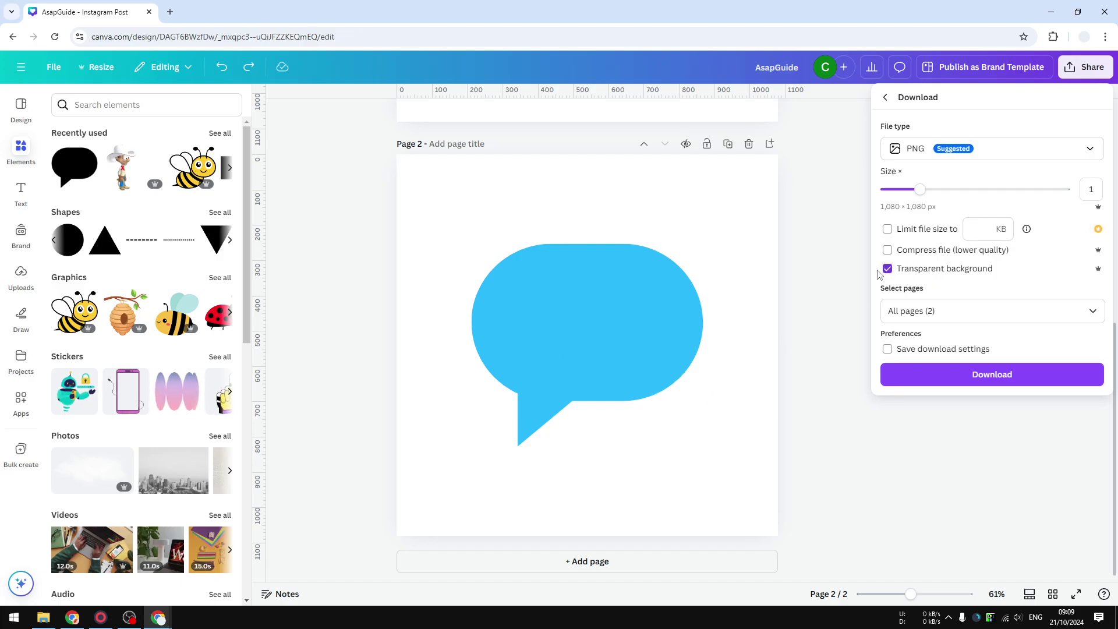
{"action": "left_click", "coordinate": [933, 314]}
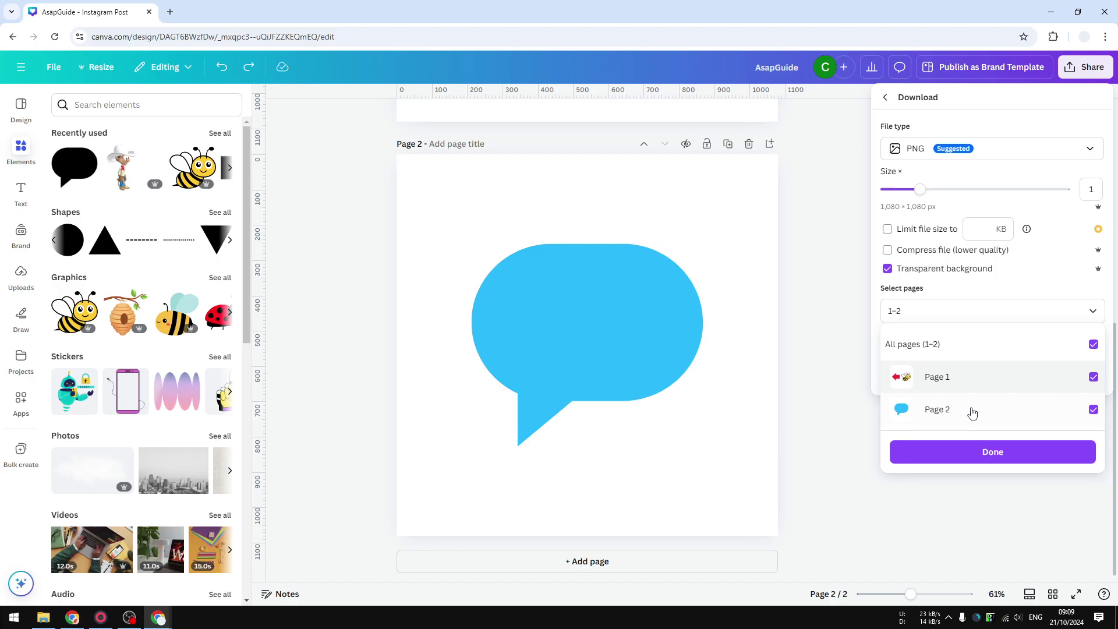
{"action": "left_click", "coordinate": [1016, 376]}
{"action": "left_click", "coordinate": [936, 453]}
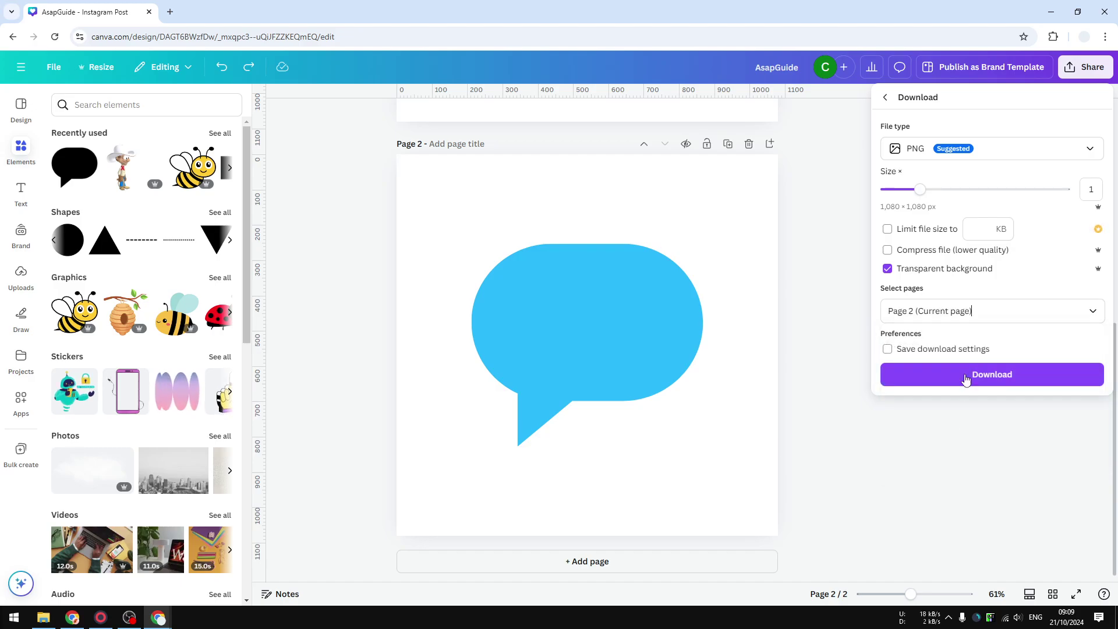
{"action": "left_click", "coordinate": [965, 374]}
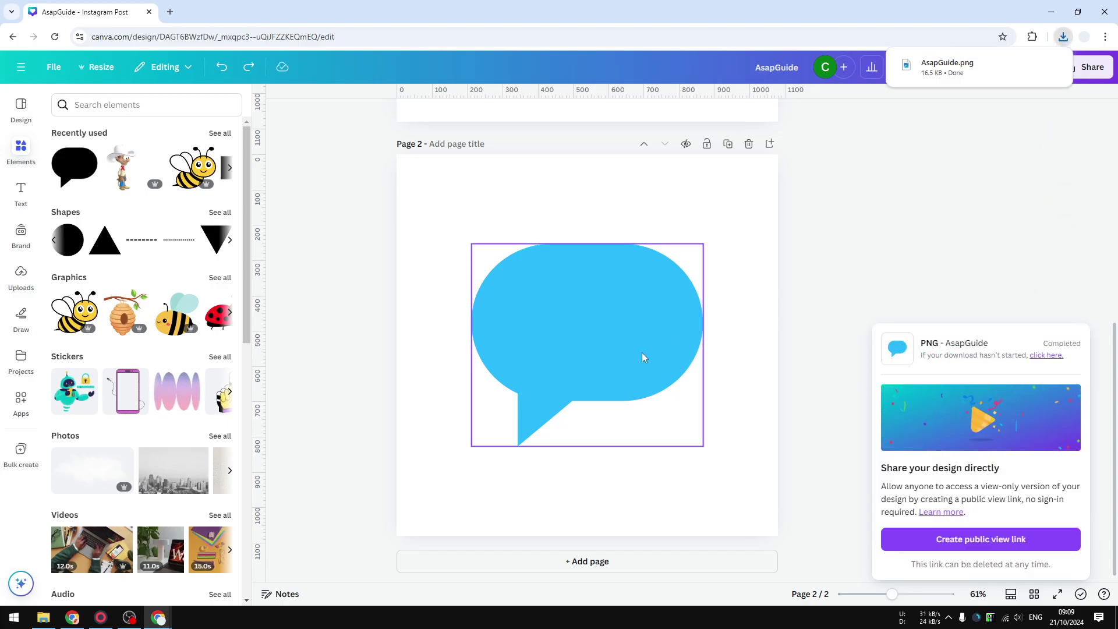
- From File Explorer, return to page 2, paste via right-click, and move the original bubble lower
{"action": "left_click", "coordinate": [44, 618]}
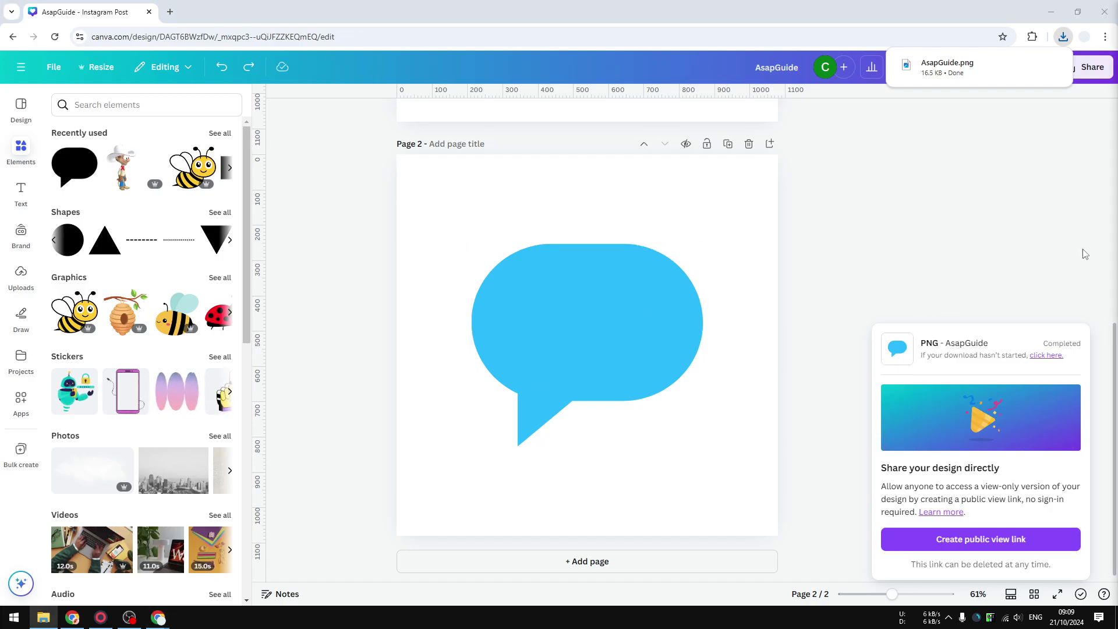
{"action": "left_click", "coordinate": [736, 223]}
{"action": "right_click", "coordinate": [735, 219]}
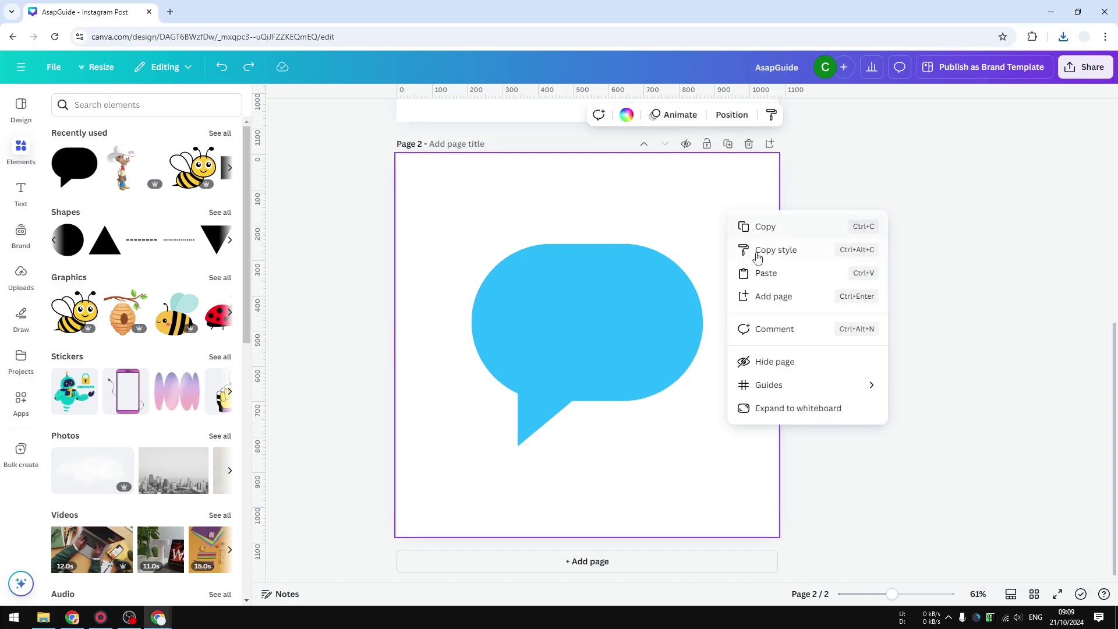
{"action": "left_click", "coordinate": [758, 274]}
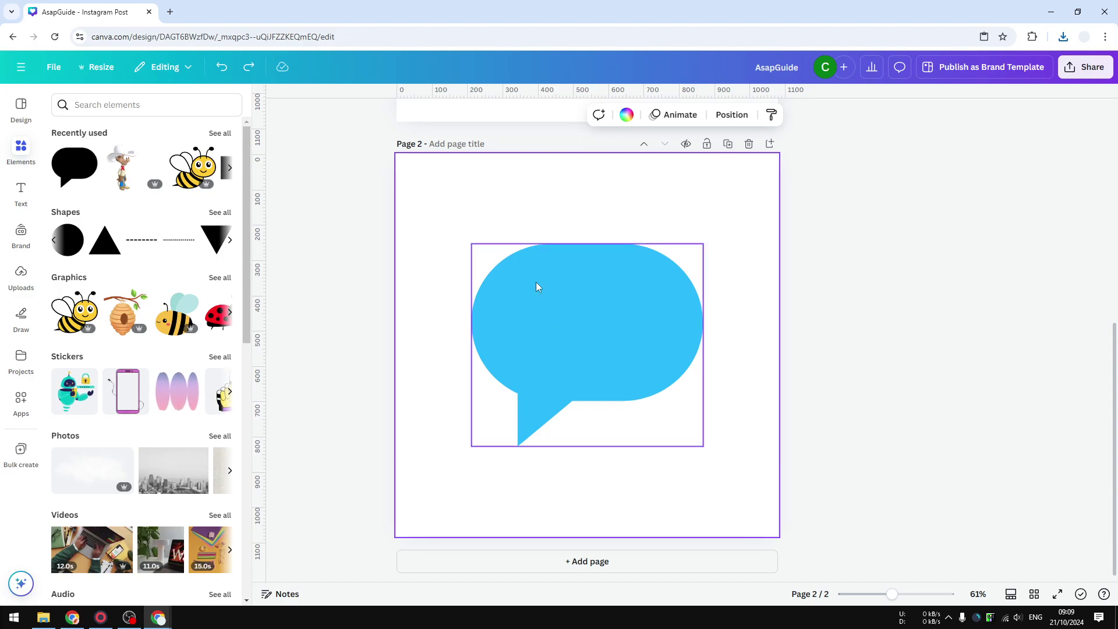
{"action": "left_click_drag", "start_coordinate": [639, 292], "coordinate": [627, 349]}
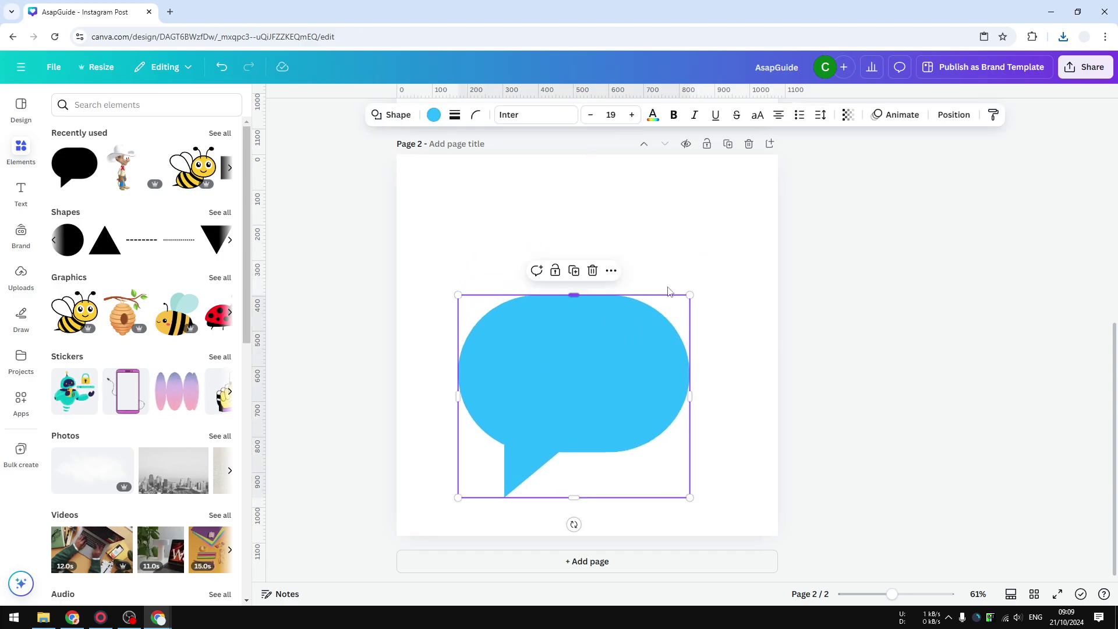
{"action": "left_click", "coordinate": [715, 226]}
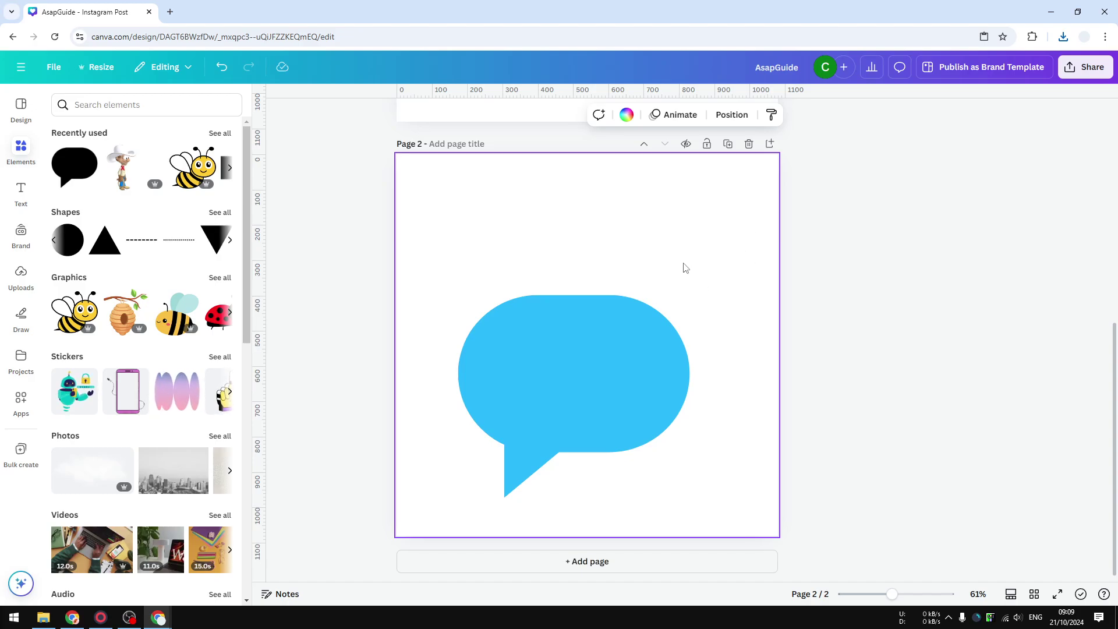
- Paste the bubble PNG with Ctrl+V, place it upper right, and shift the original lower left
{"action": "key", "text": "ctrl+v"}
{"action": "left_click_drag", "start_coordinate": [586, 288], "coordinate": [687, 232]}
{"action": "left_click_drag", "start_coordinate": [512, 373], "coordinate": [463, 411]}
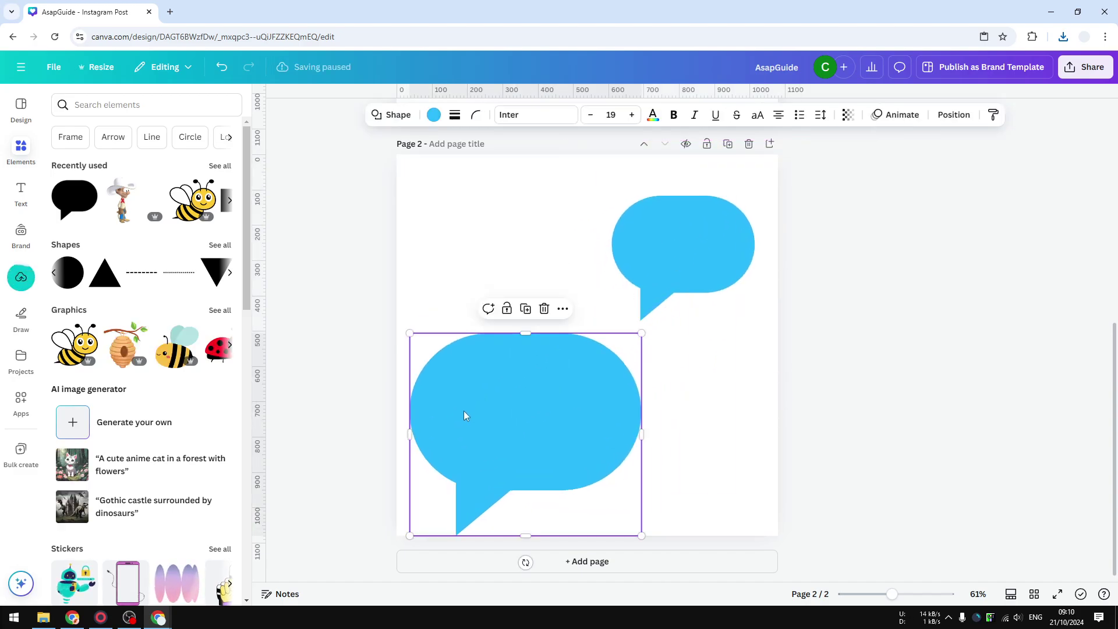
- Crop the empty space off all four sides of the pasted bubble image and reposition it
{"action": "left_click", "coordinate": [708, 257]}
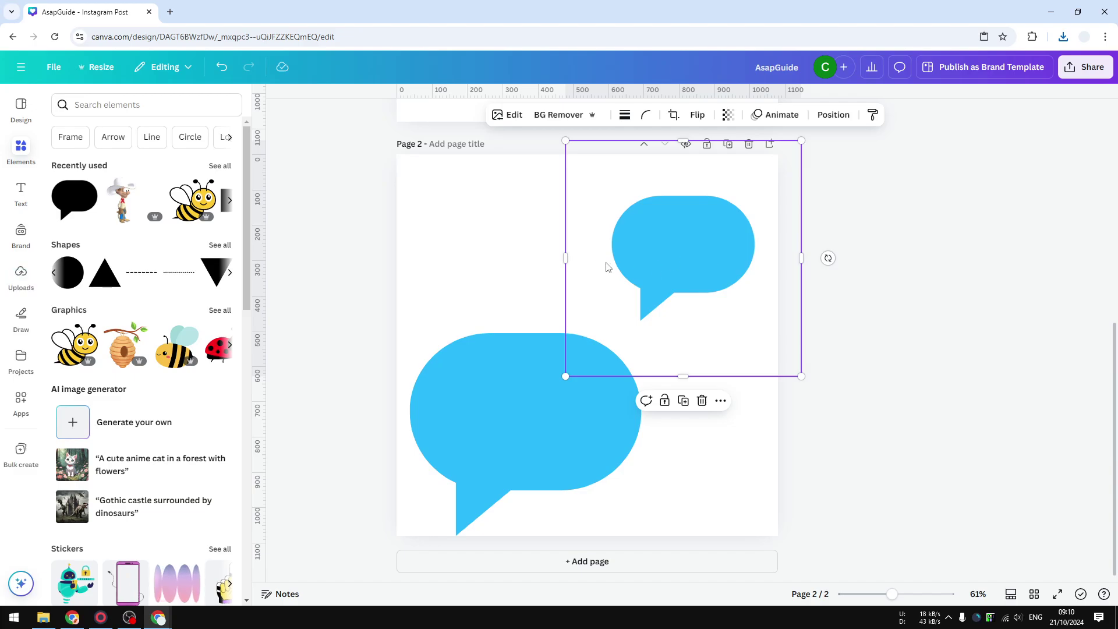
{"action": "left_click_drag", "start_coordinate": [566, 258], "coordinate": [608, 258]}
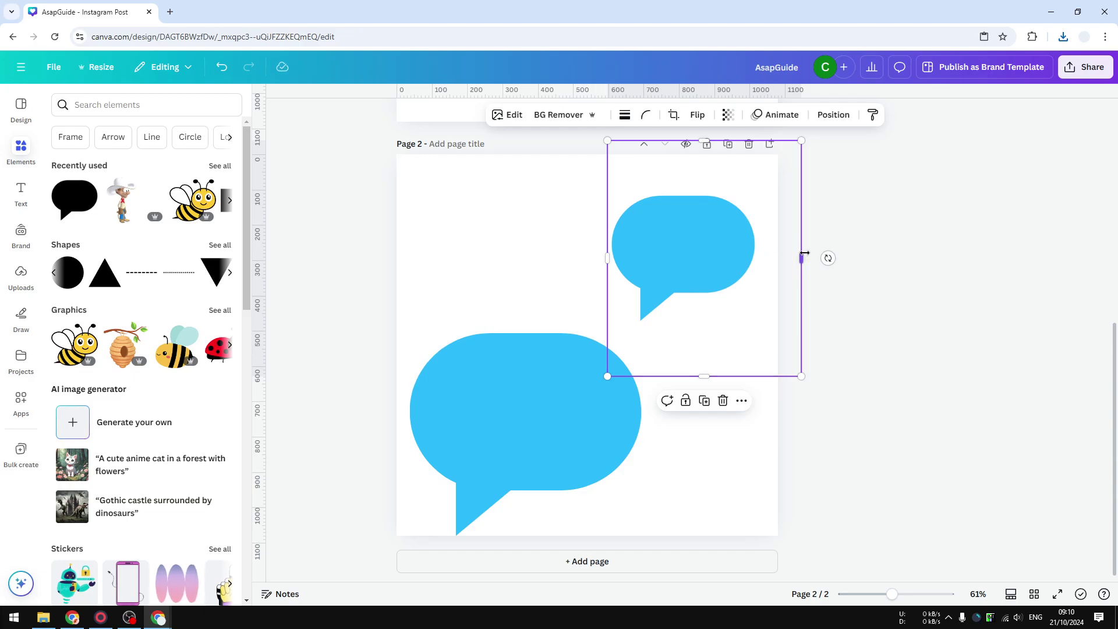
{"action": "left_click_drag", "start_coordinate": [804, 255], "coordinate": [756, 259]}
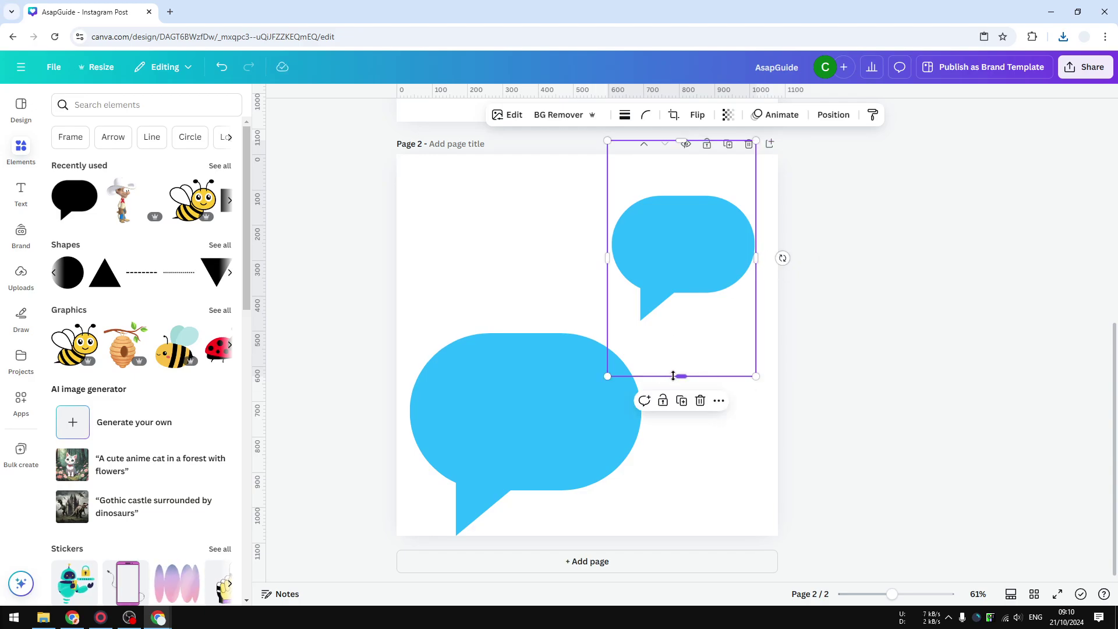
{"action": "left_click_drag", "start_coordinate": [682, 375], "coordinate": [690, 325]}
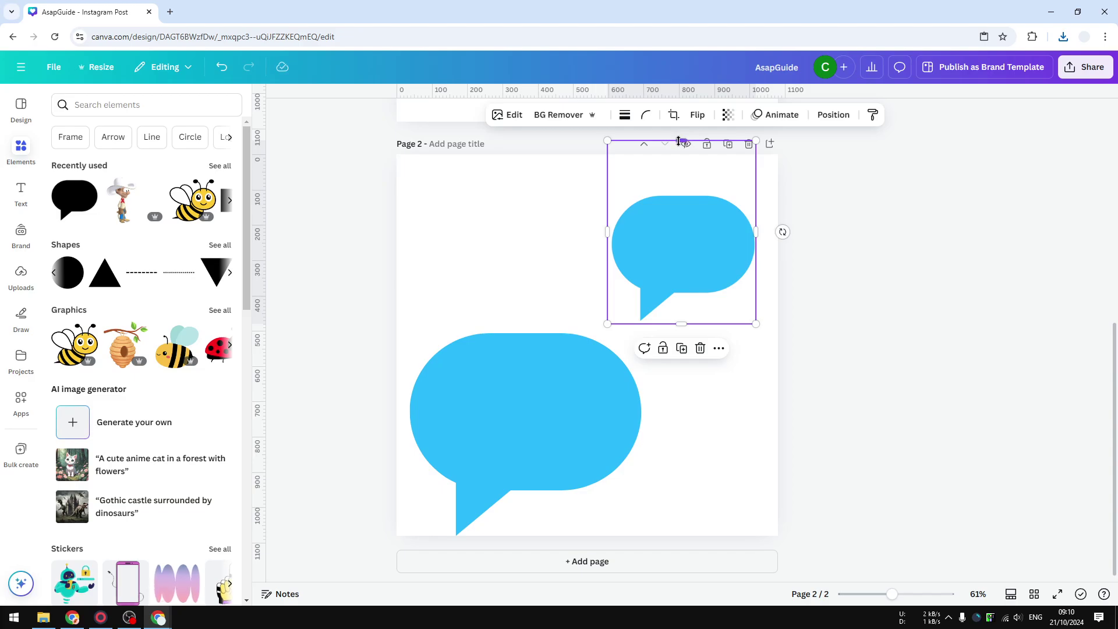
{"action": "left_click_drag", "start_coordinate": [678, 142], "coordinate": [680, 193]}
{"action": "left_click_drag", "start_coordinate": [678, 265], "coordinate": [616, 259]}
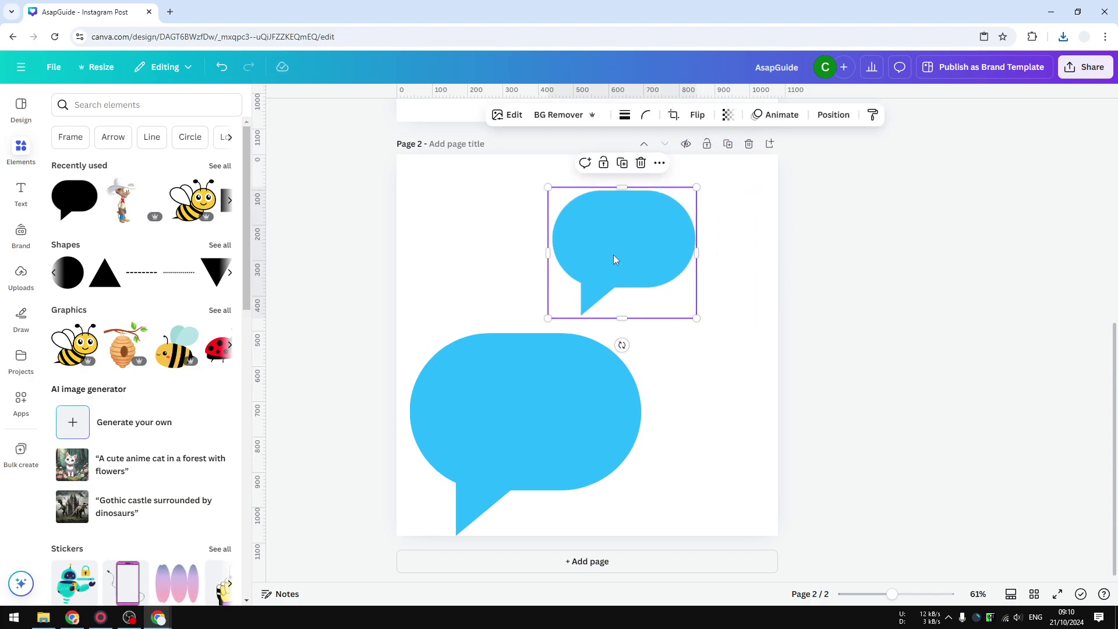
- Flip the bubble image horizontally so its tail points bottom-right
{"action": "left_click", "coordinate": [698, 116]}
{"action": "left_click", "coordinate": [703, 147]}
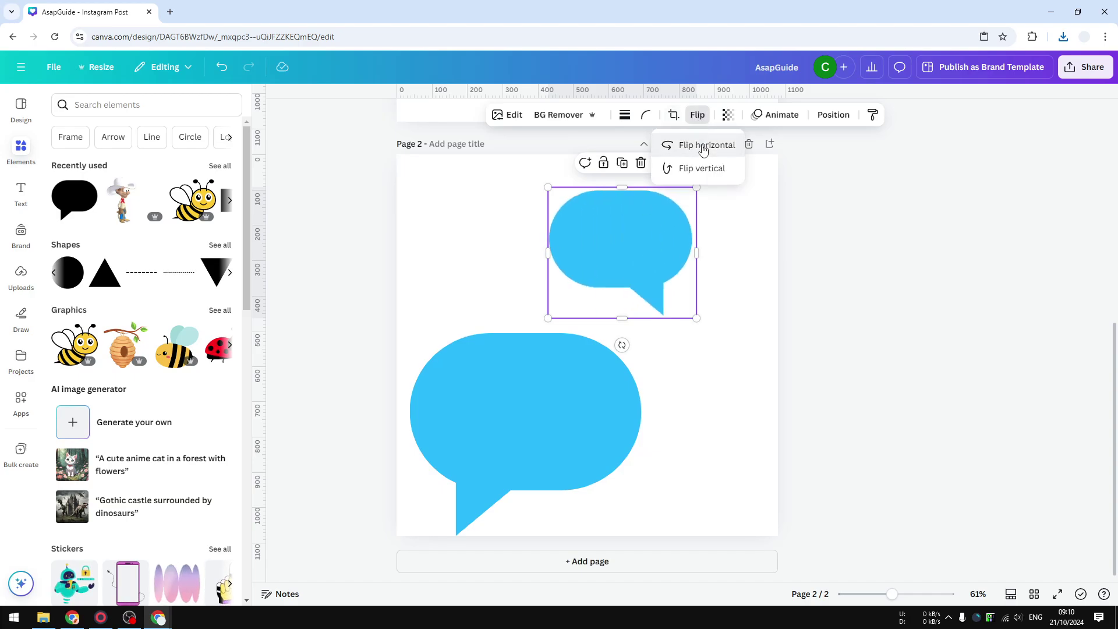
{"action": "left_click", "coordinate": [712, 175]}
{"action": "left_click", "coordinate": [708, 170]}
{"action": "left_click", "coordinate": [666, 145]}
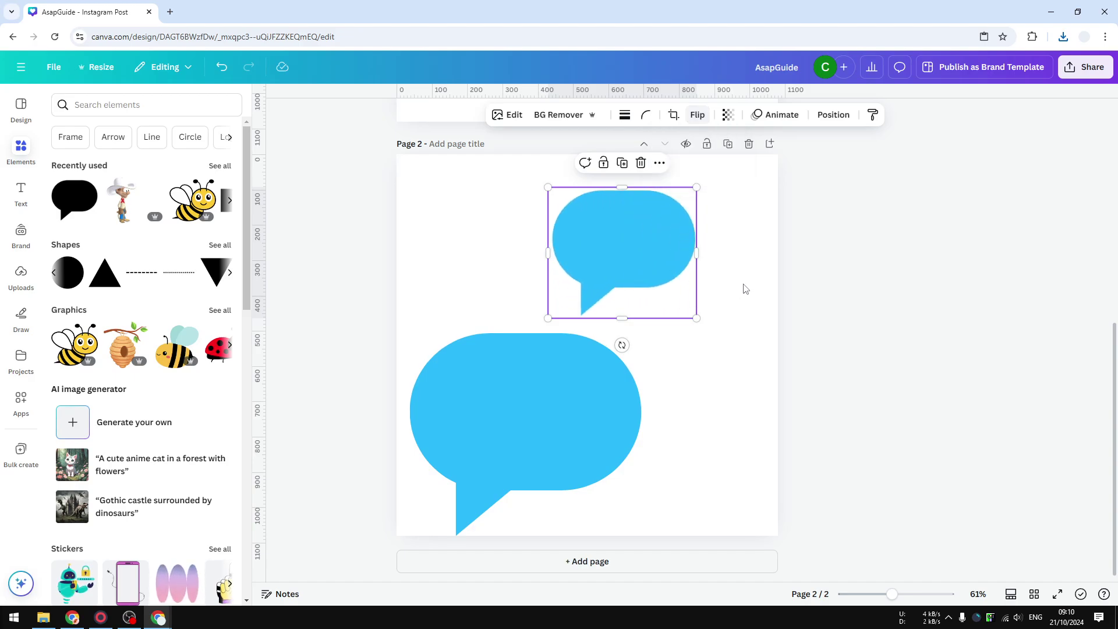
{"action": "left_click", "coordinate": [697, 115]}
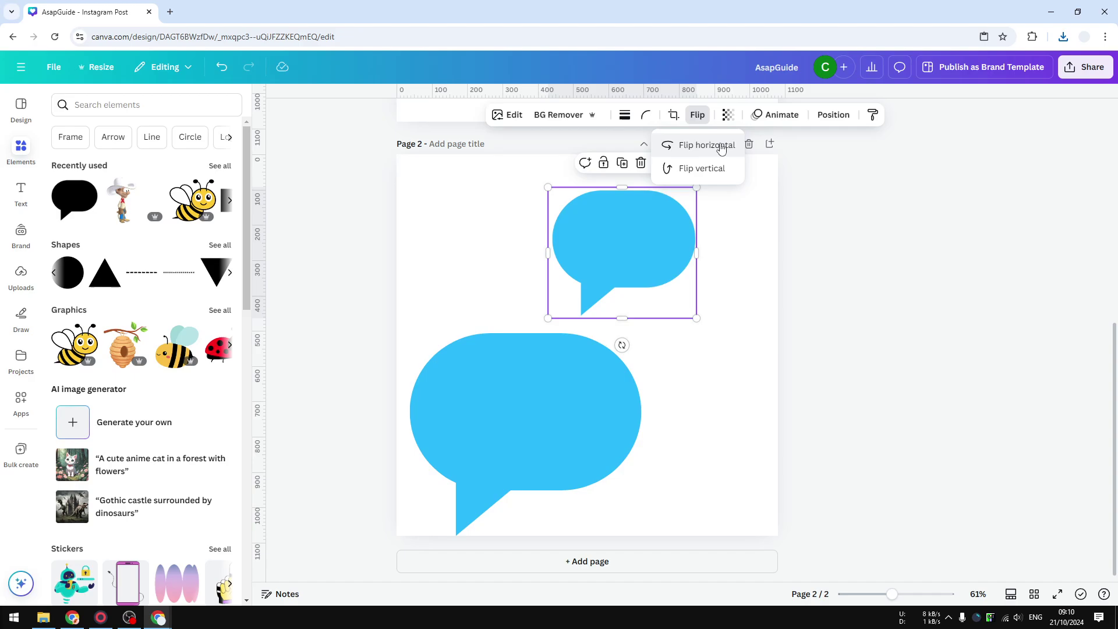
{"action": "left_click", "coordinate": [707, 145]}
{"action": "left_click", "coordinate": [745, 277]}
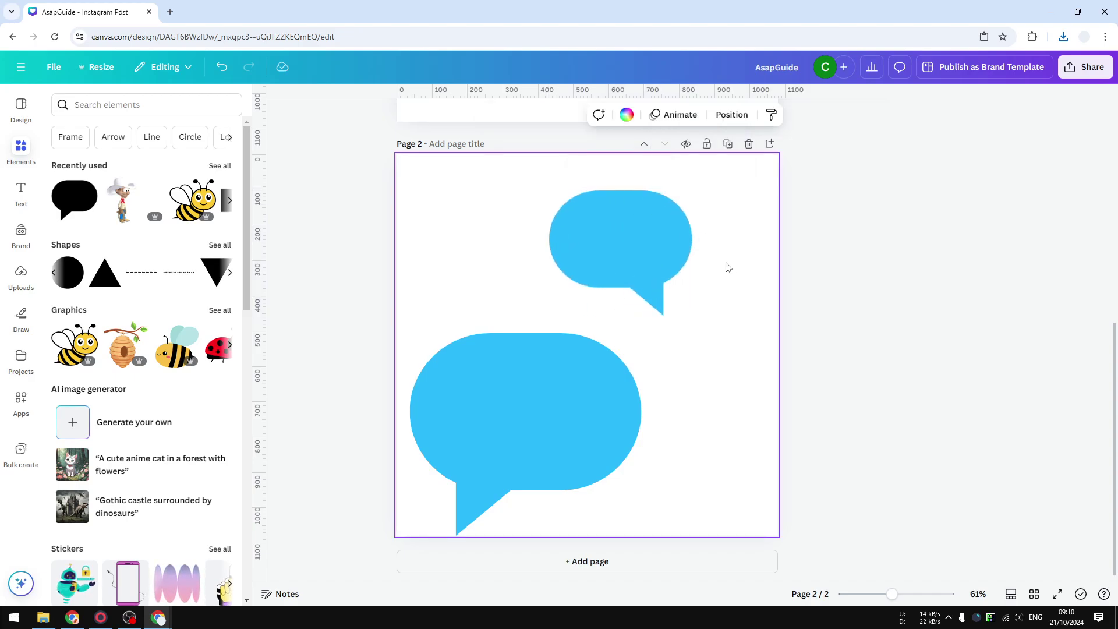
- Nudge the lower bubble slightly up and move the top bubble further right
{"action": "left_click", "coordinate": [578, 418]}
{"action": "left_click_drag", "start_coordinate": [578, 417], "coordinate": [574, 389]}
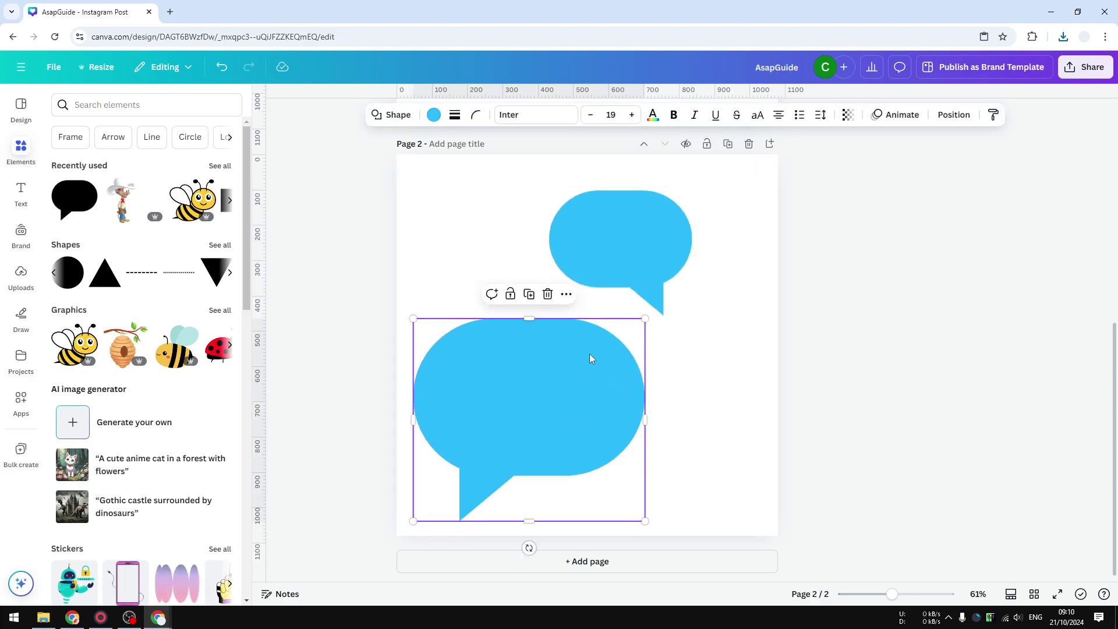
{"action": "left_click_drag", "start_coordinate": [664, 236], "coordinate": [706, 241]}
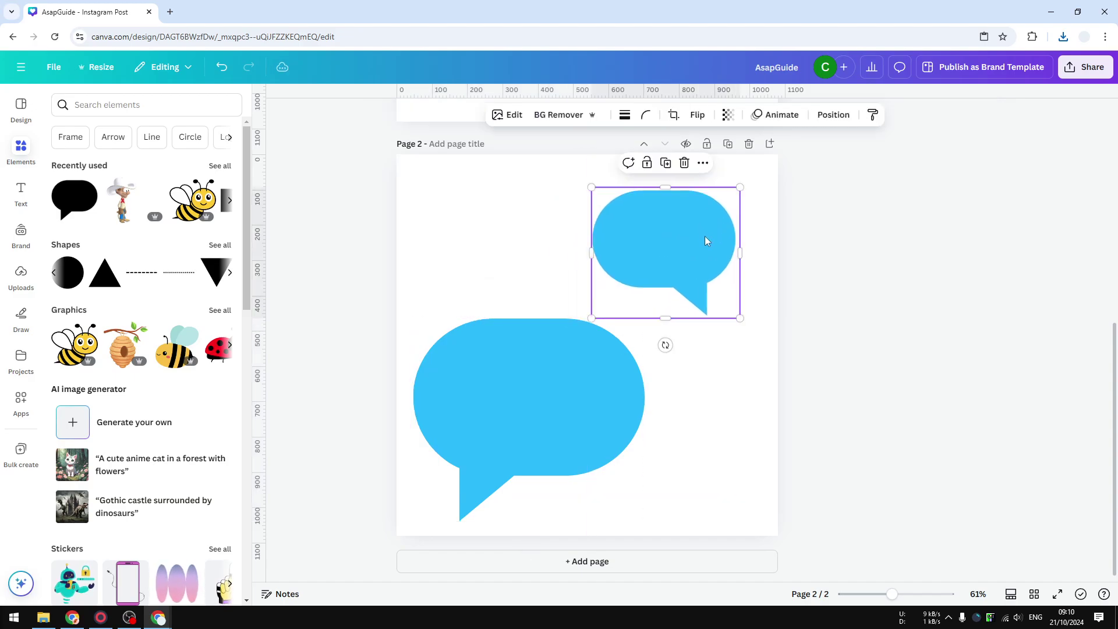